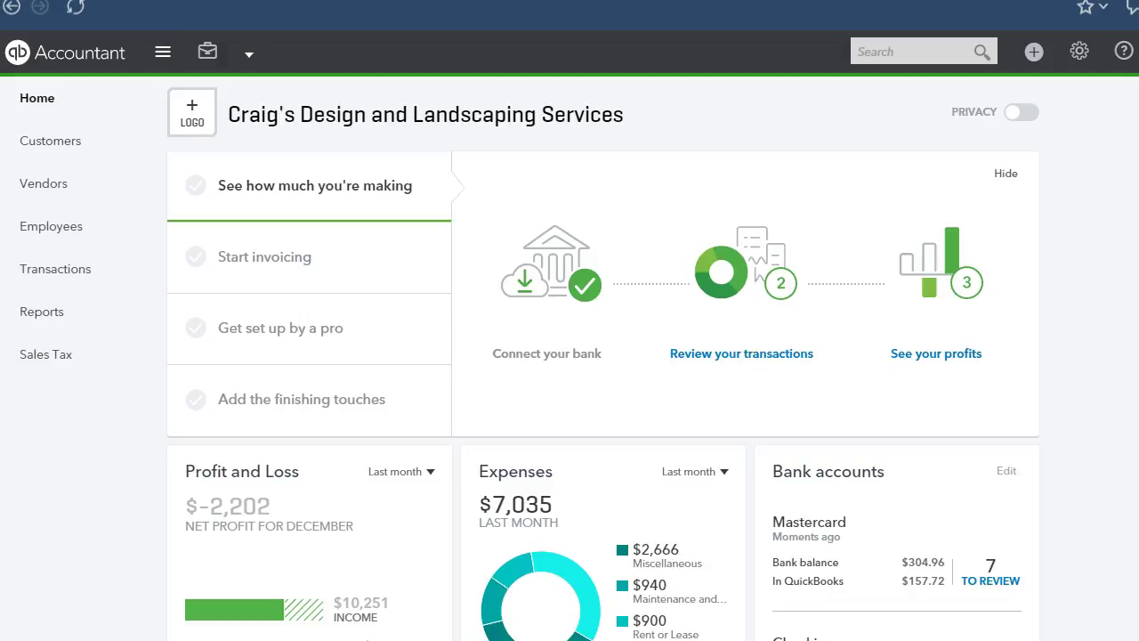
Go to the Advanced page of QuickBooks Online's Account and Settings.
left_click(1080, 52)
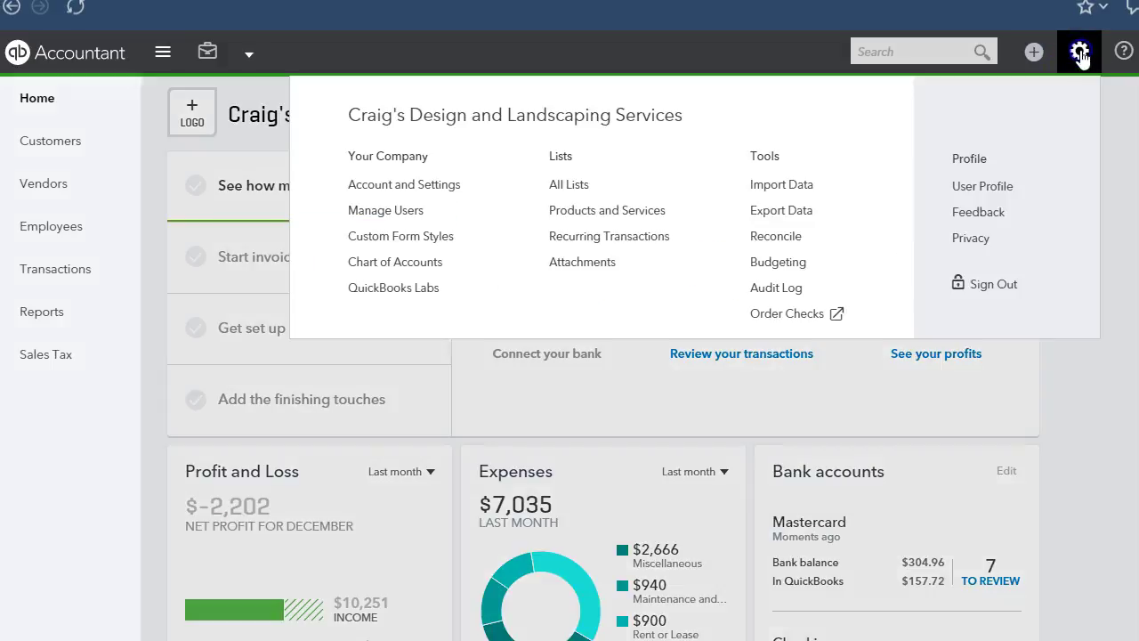
left_click(379, 189)
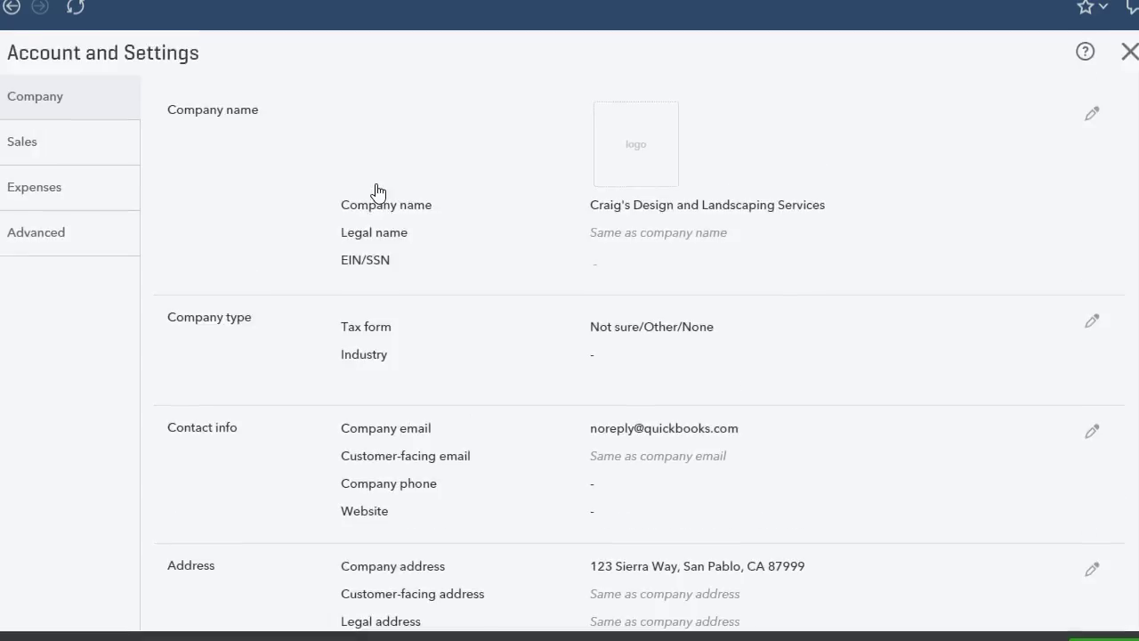
left_click(49, 237)
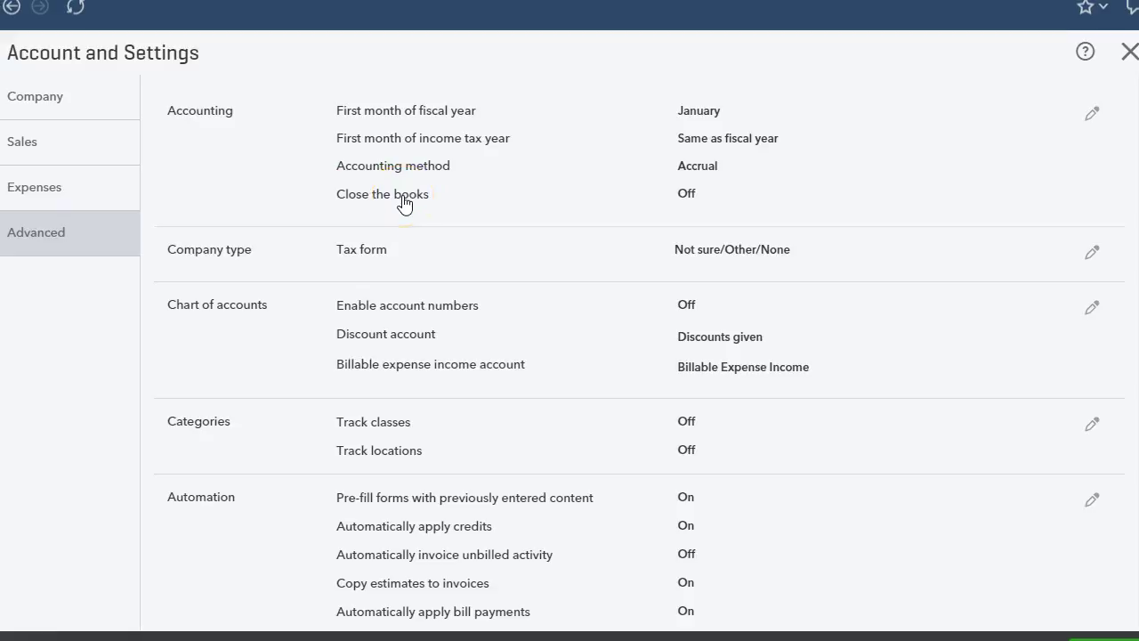
In Accounting settings, turn on Close the books with a 12/31/2016 closing date.
left_click(402, 204)
left_click(346, 224)
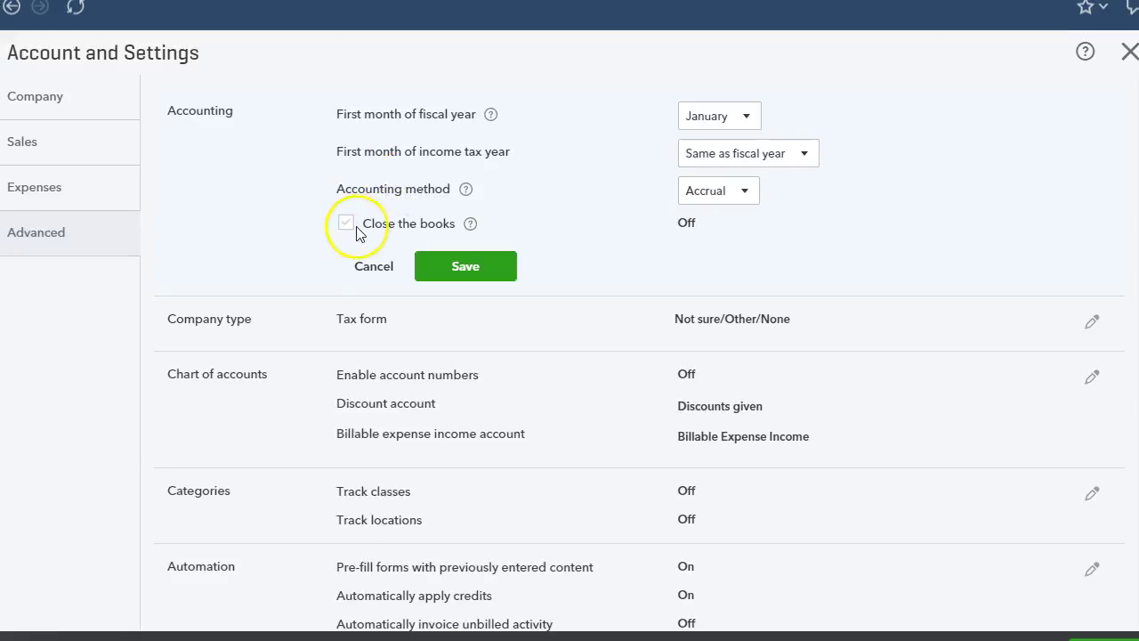
left_click(346, 224)
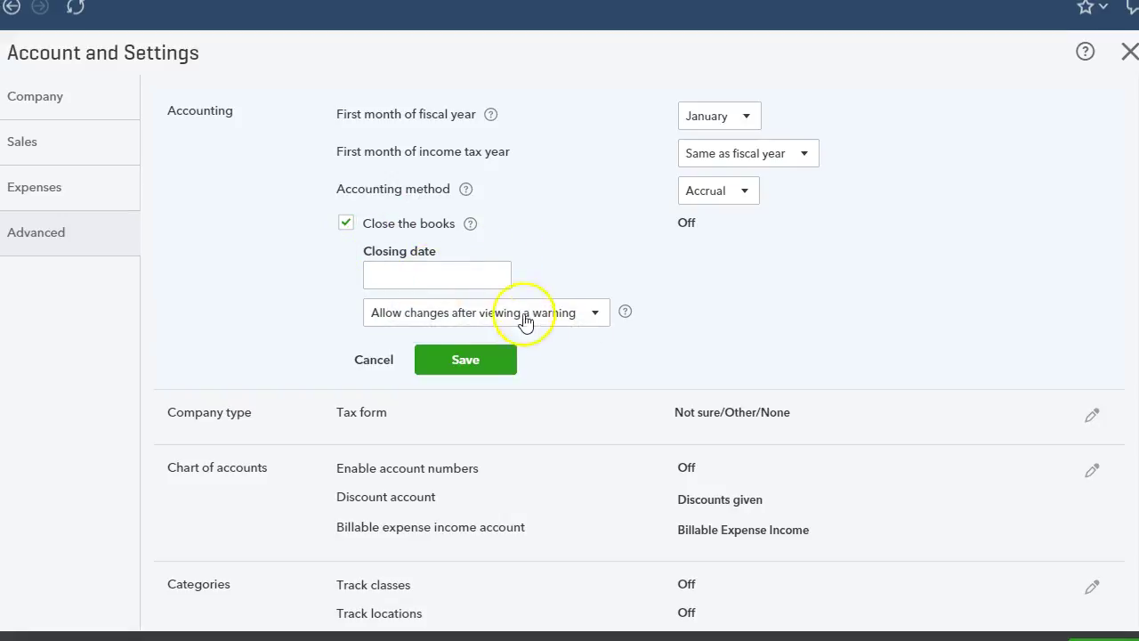
left_click(498, 279)
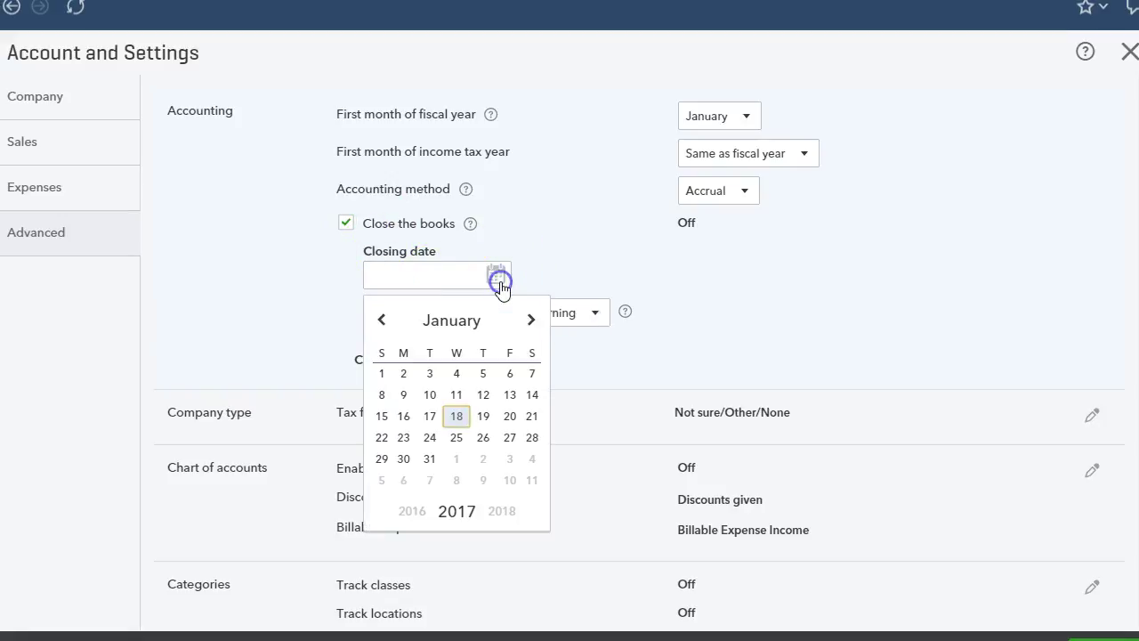
left_click(389, 324)
left_click(386, 324)
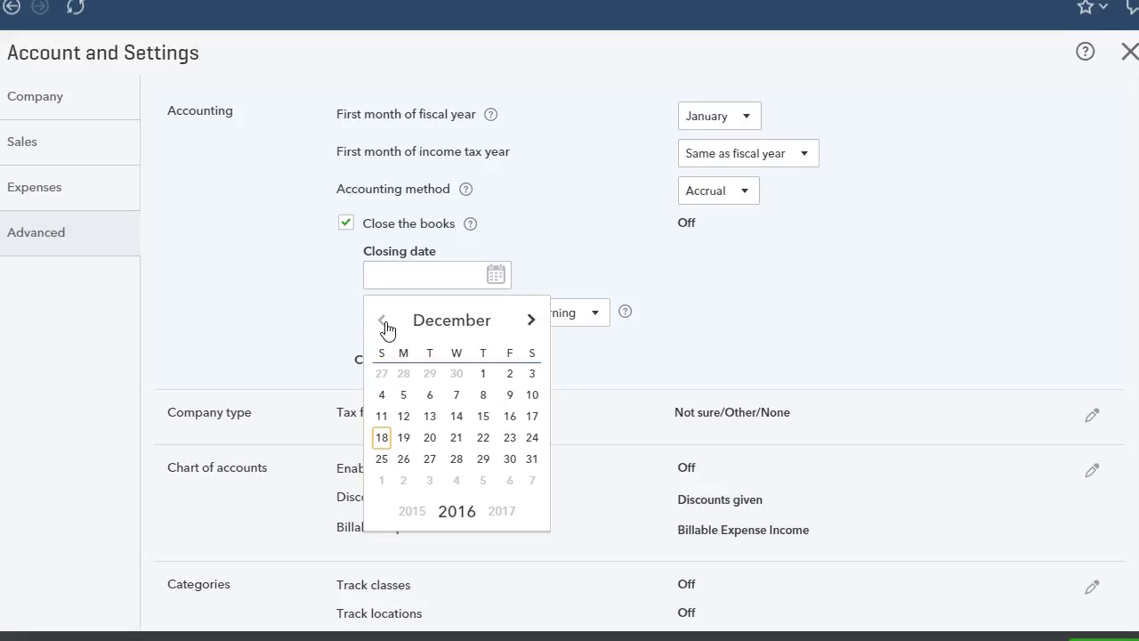
left_click(531, 459)
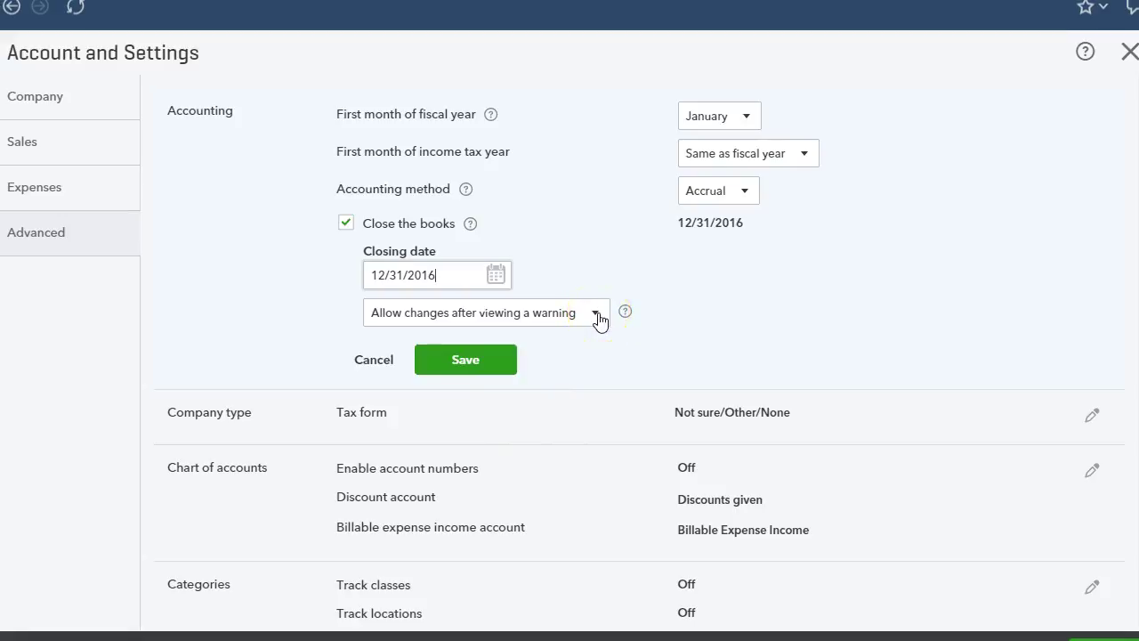
Allow closed-period changes only after a warning and password, enter and confirm the password, and save.
left_click(597, 316)
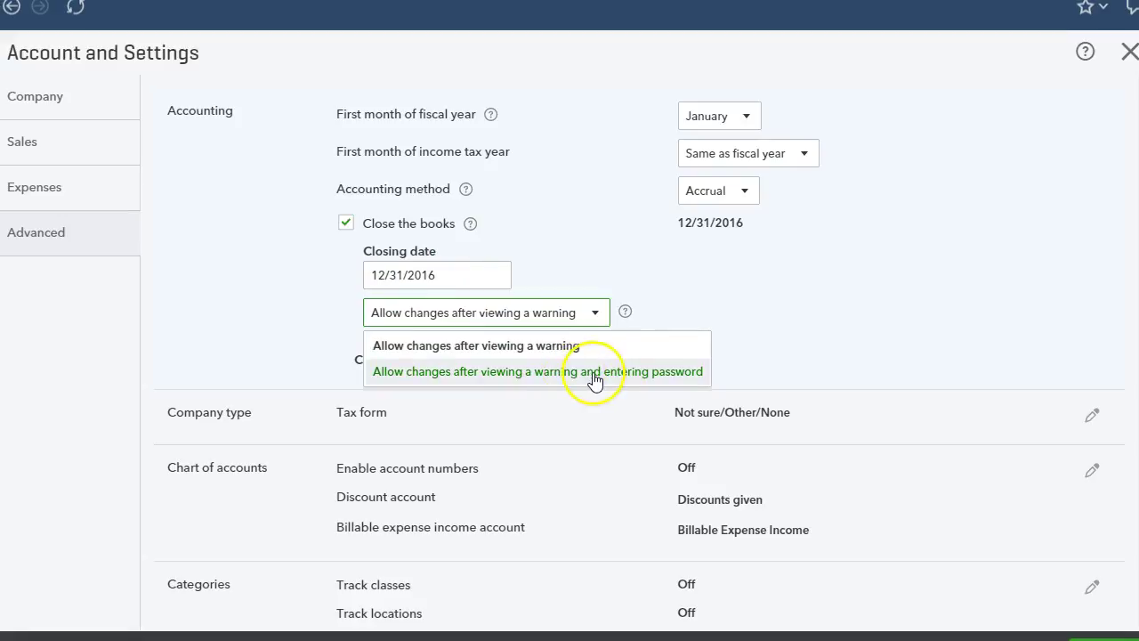
left_click(485, 374)
left_click(457, 375)
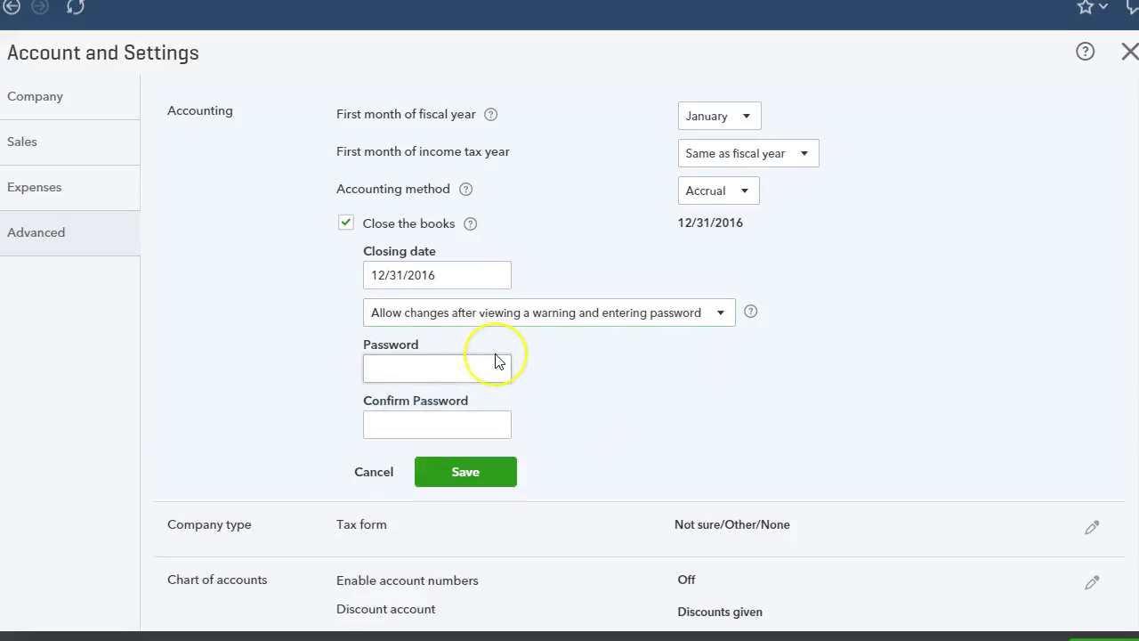
type("*****")
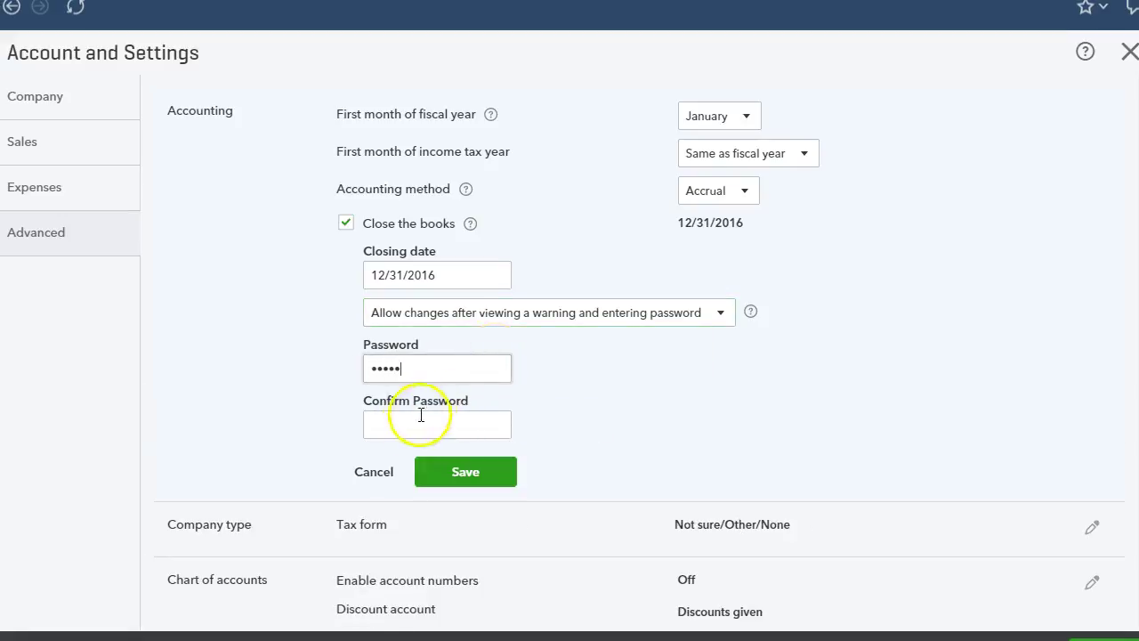
left_click(412, 425)
type("*****")
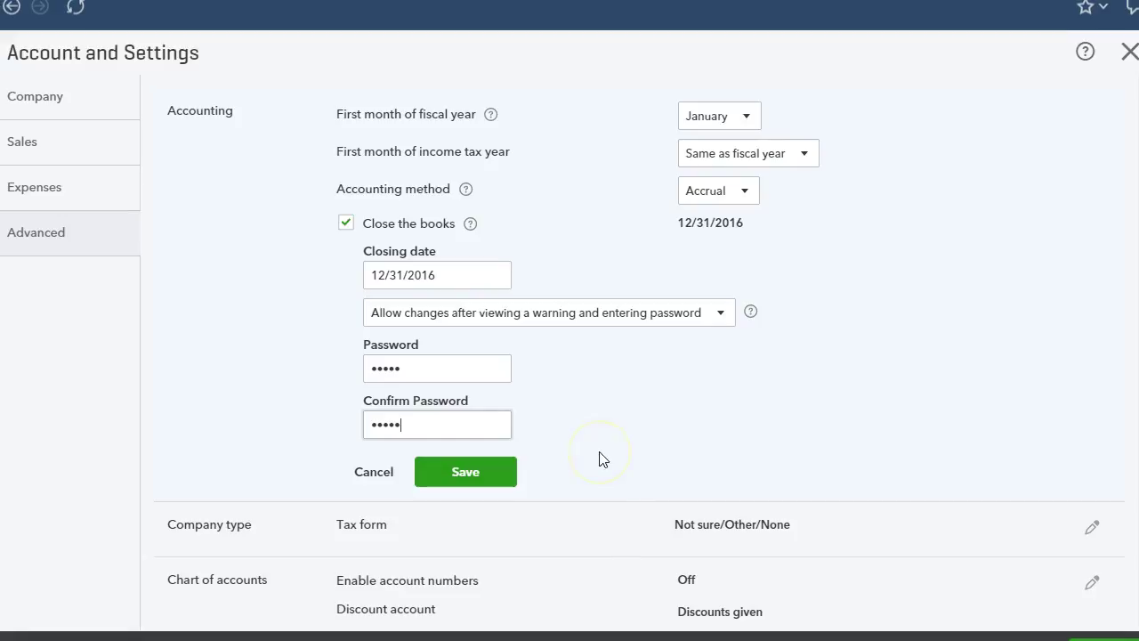
left_click(463, 476)
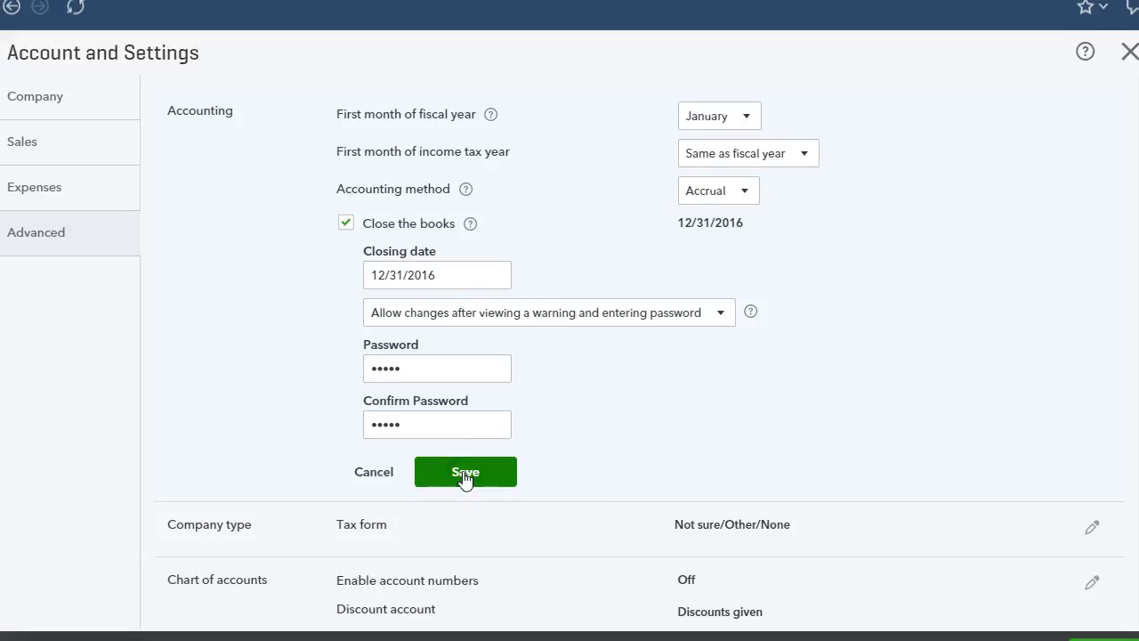
left_click(483, 472)
Confirm the save of QuickBooks Online's books-closing settings before moving to QuickBooks Desktop.
left_click(474, 484)
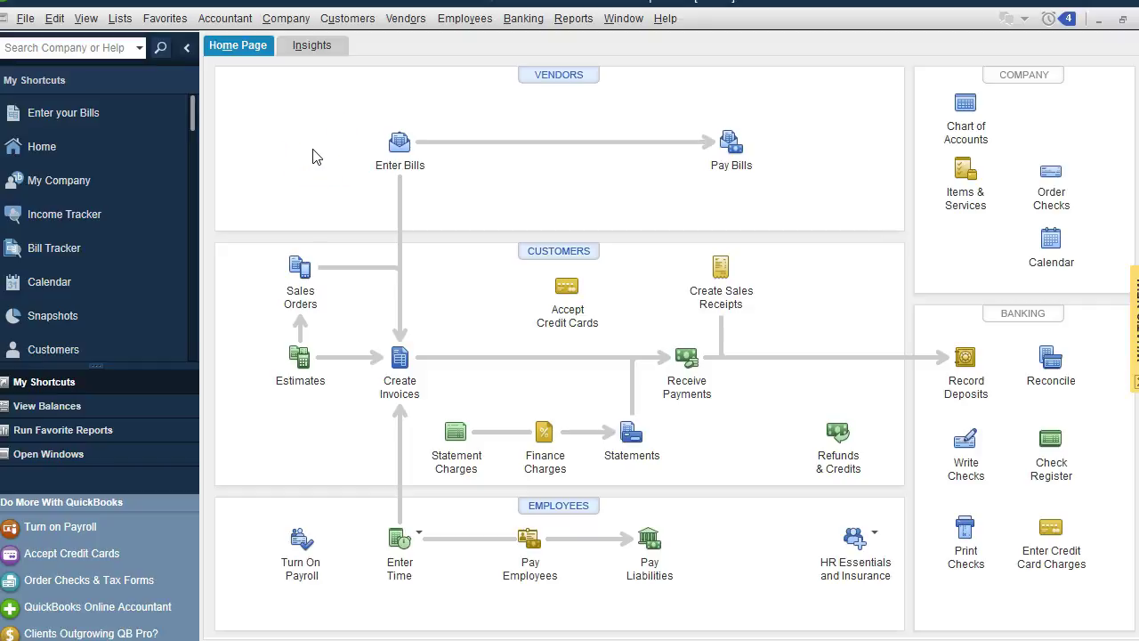
Open Edit > Preferences > Accounting > Company Preferences, where the closing date is unset.
left_click(285, 18)
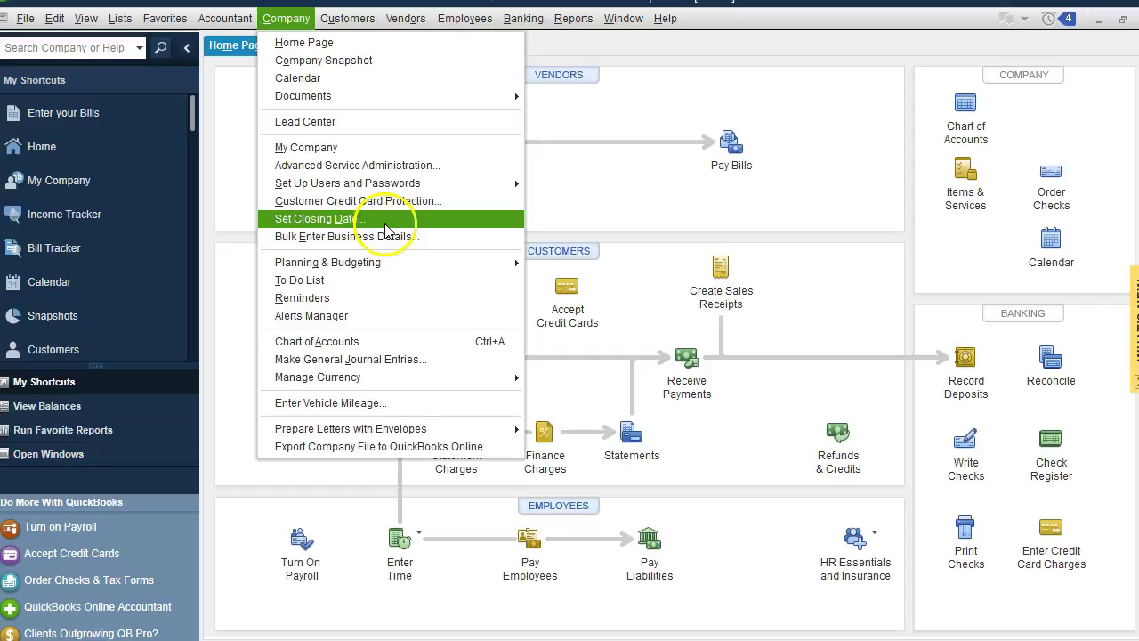
left_click(55, 18)
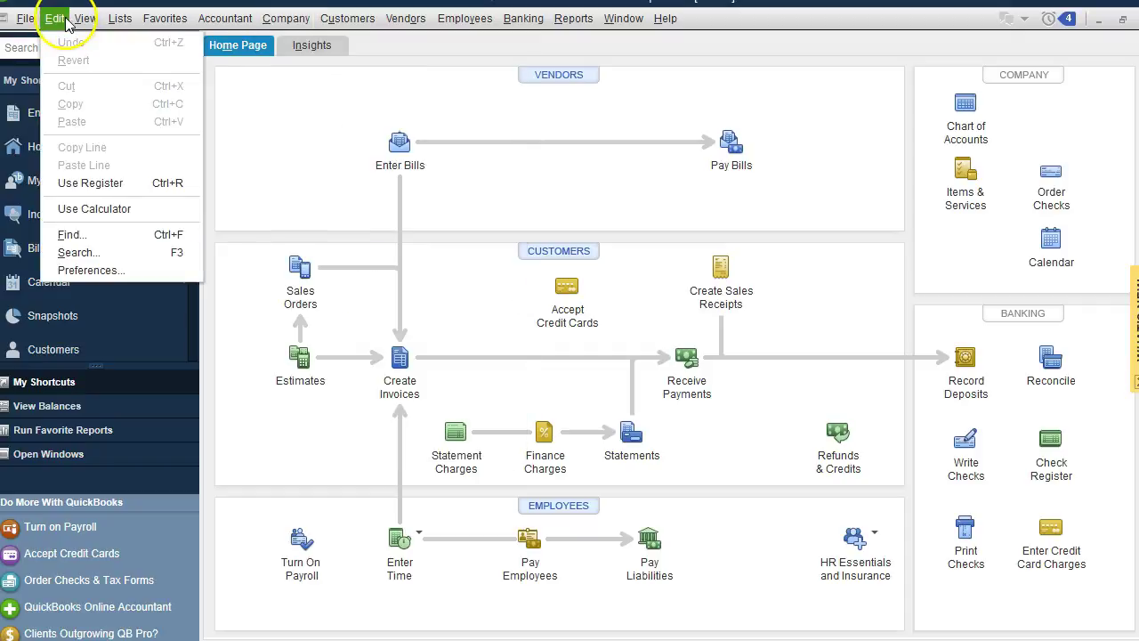
left_click(327, 221)
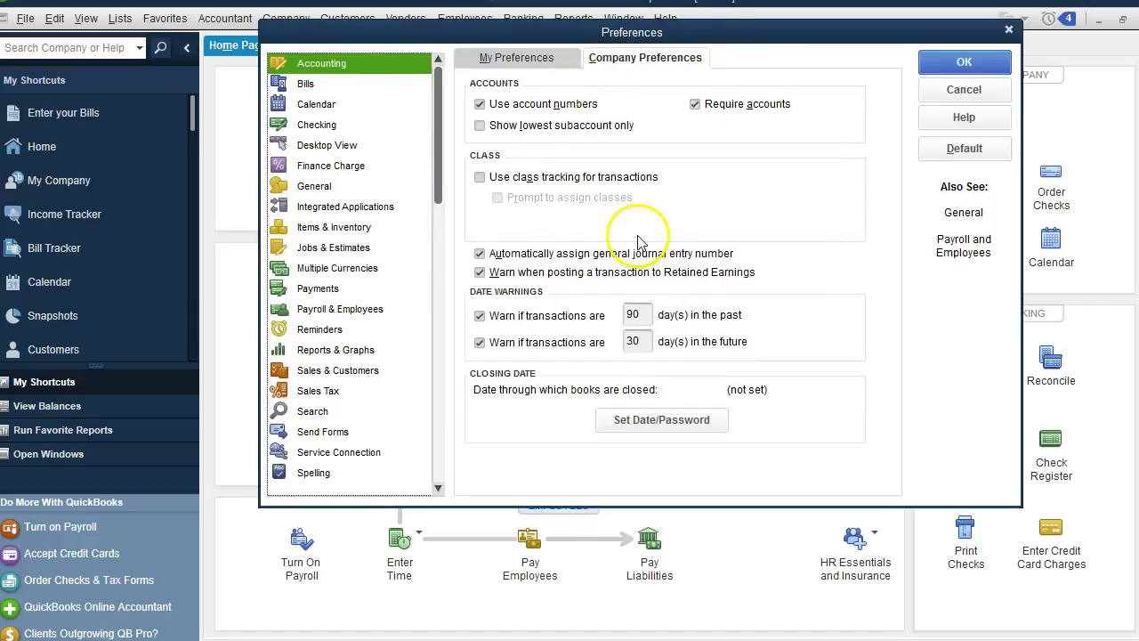
left_click(986, 92)
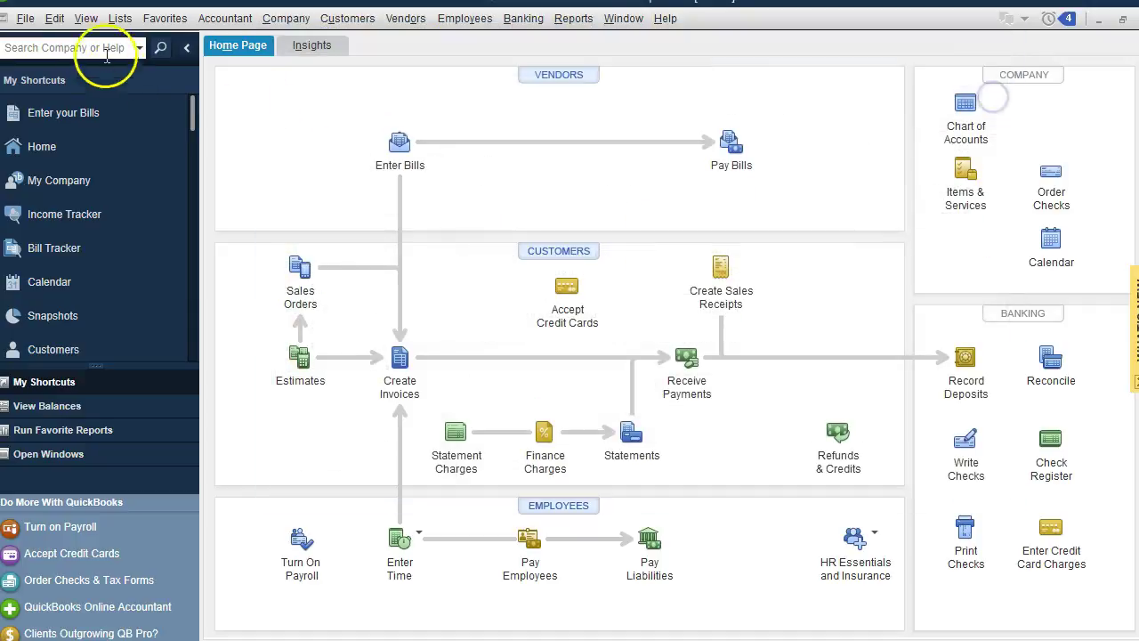
left_click(47, 19)
left_click(80, 265)
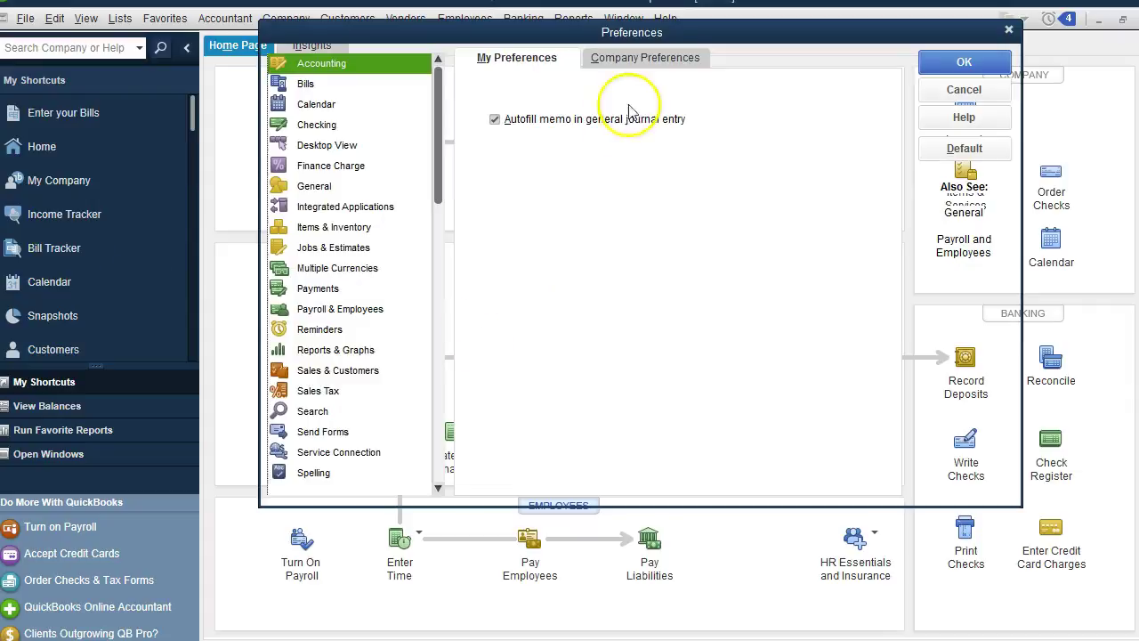
left_click(648, 55)
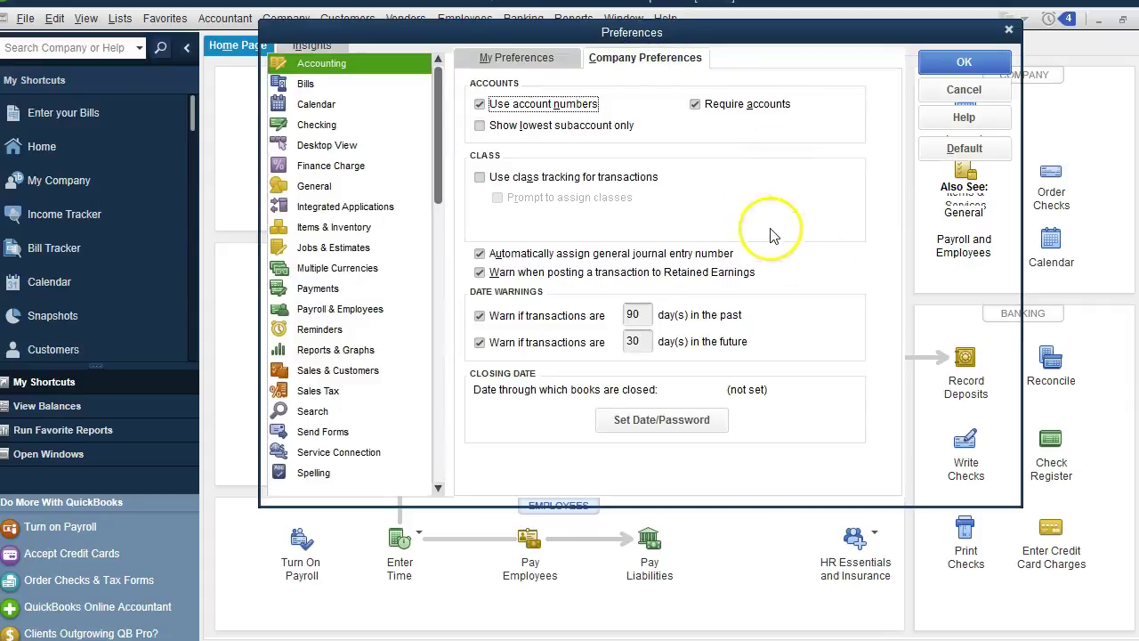
Under Set Date/Password, choose 12/31/2016 as the closing date.
left_click(652, 430)
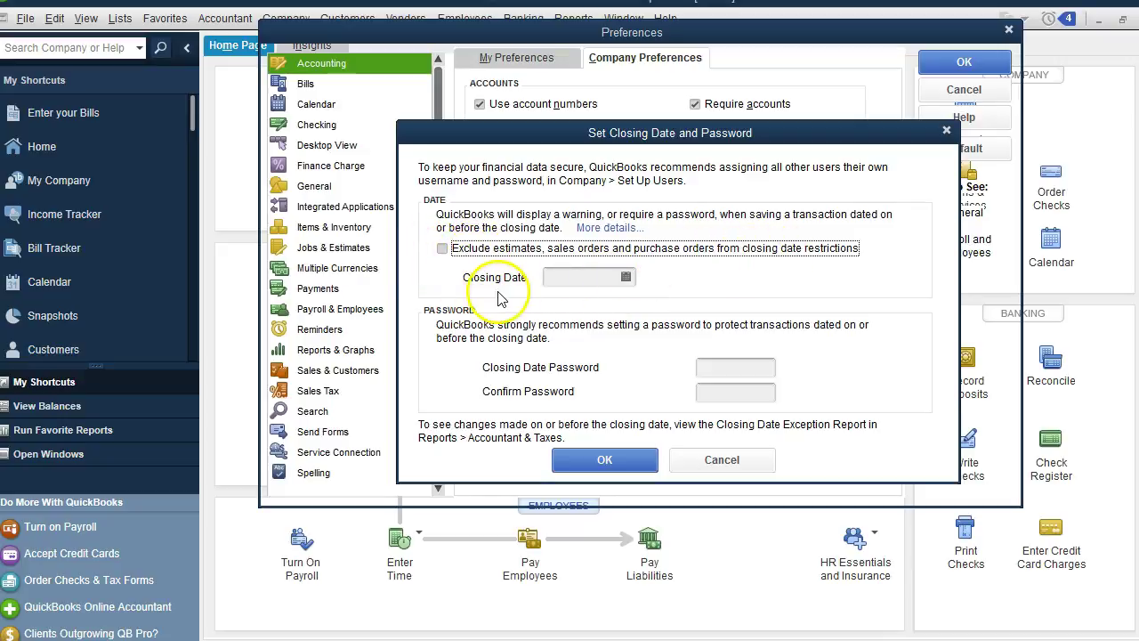
left_click(626, 277)
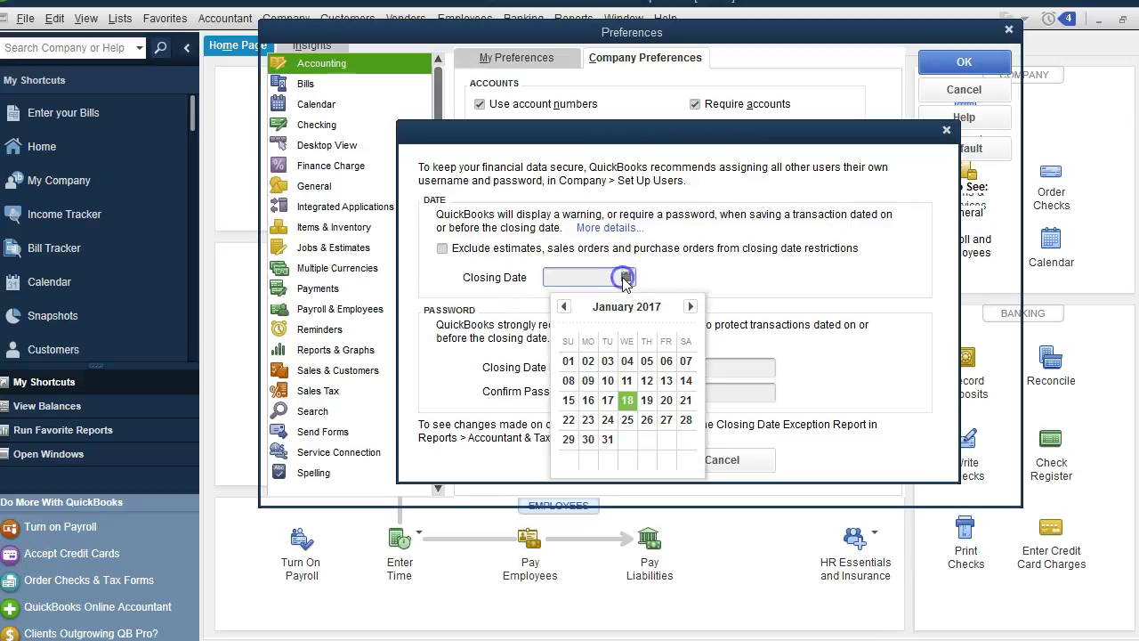
left_click(564, 307)
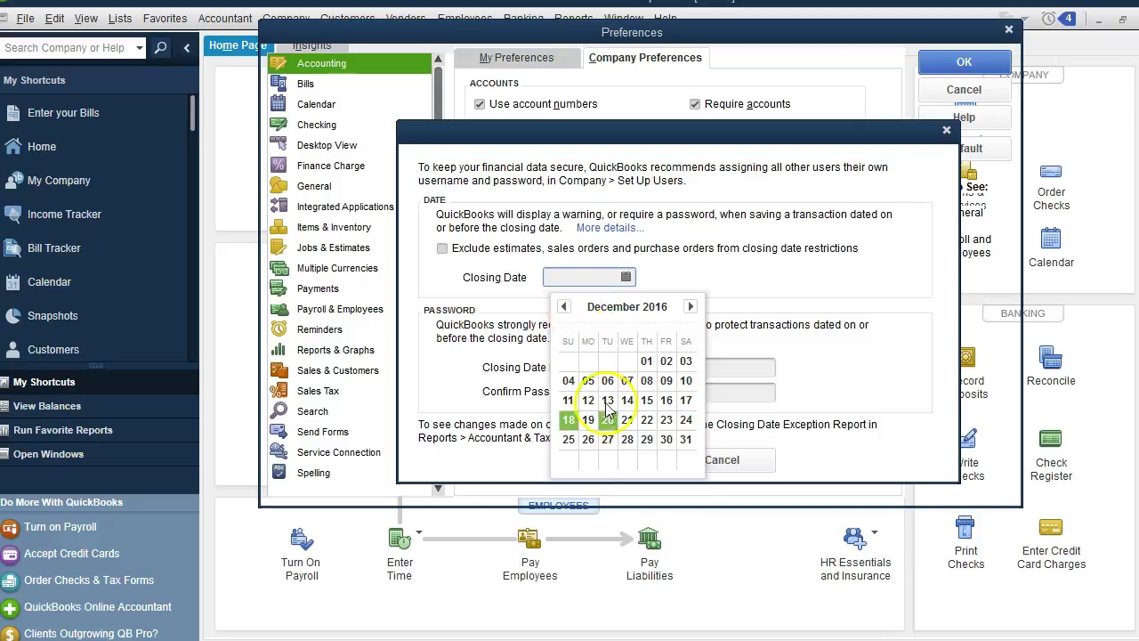
left_click(686, 440)
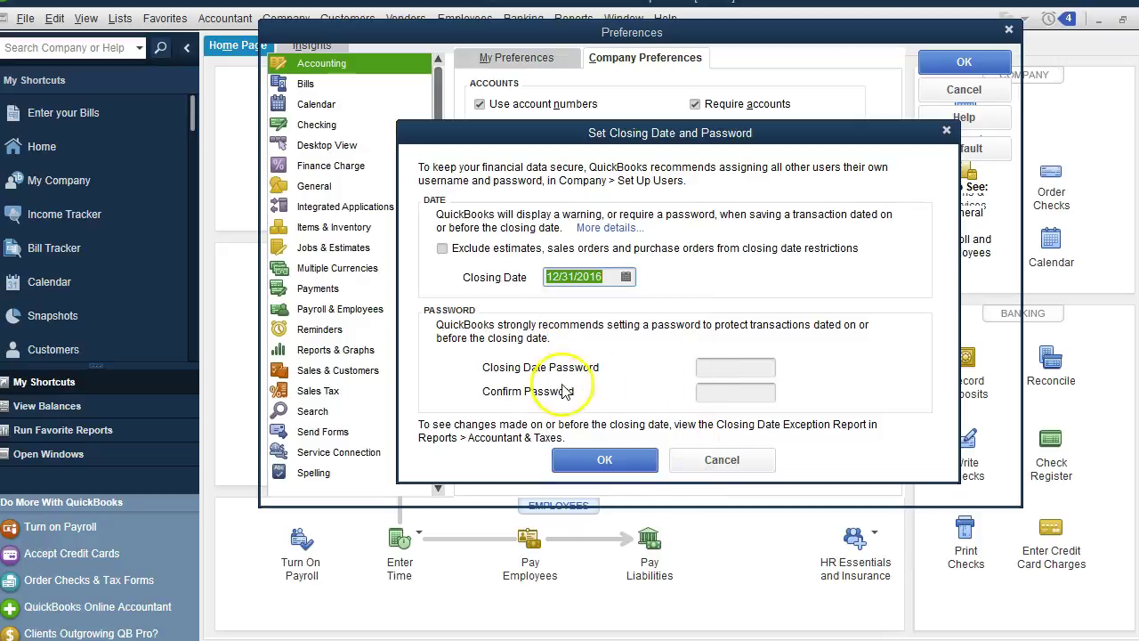
Enter and confirm the closing-date password, then accept the settings.
left_click(730, 368)
type("12345")
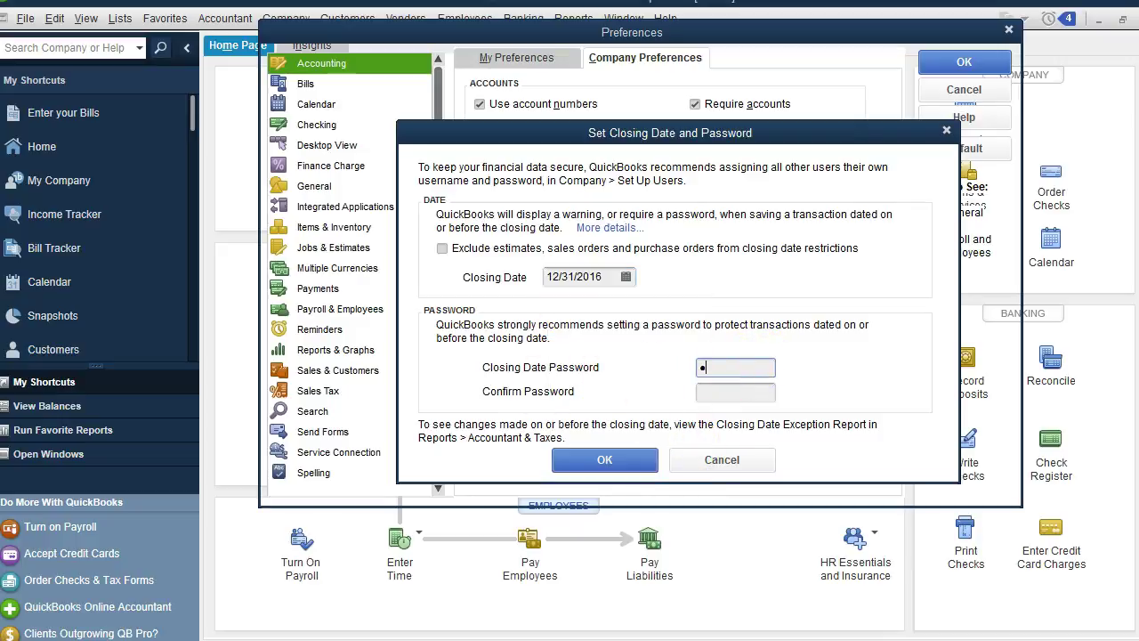
left_click(736, 390)
type("12345")
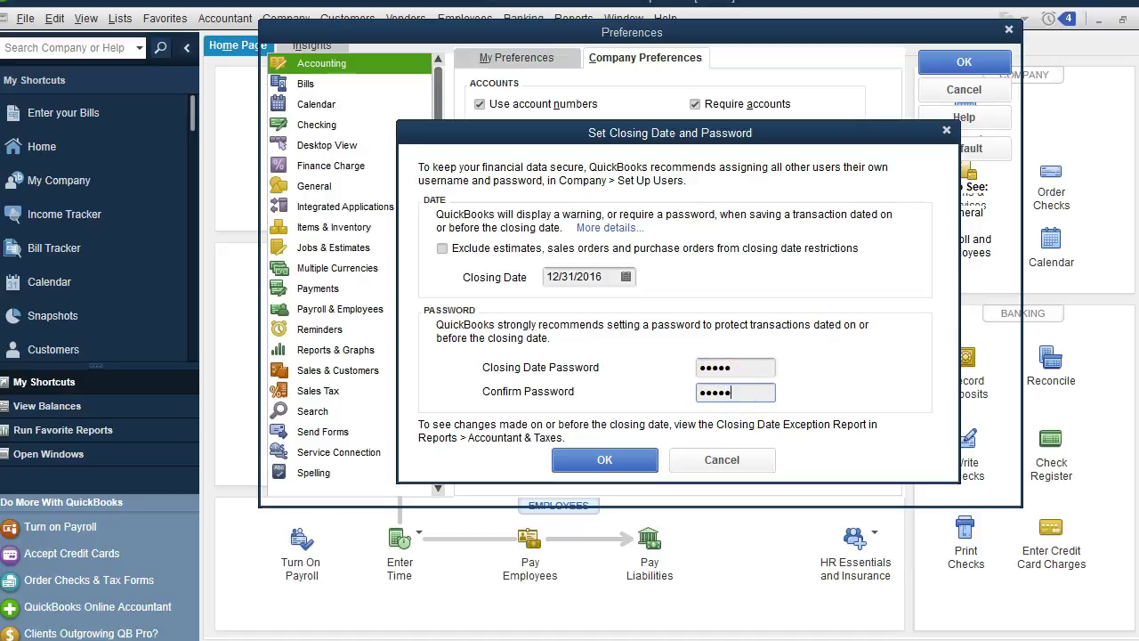
left_click(614, 461)
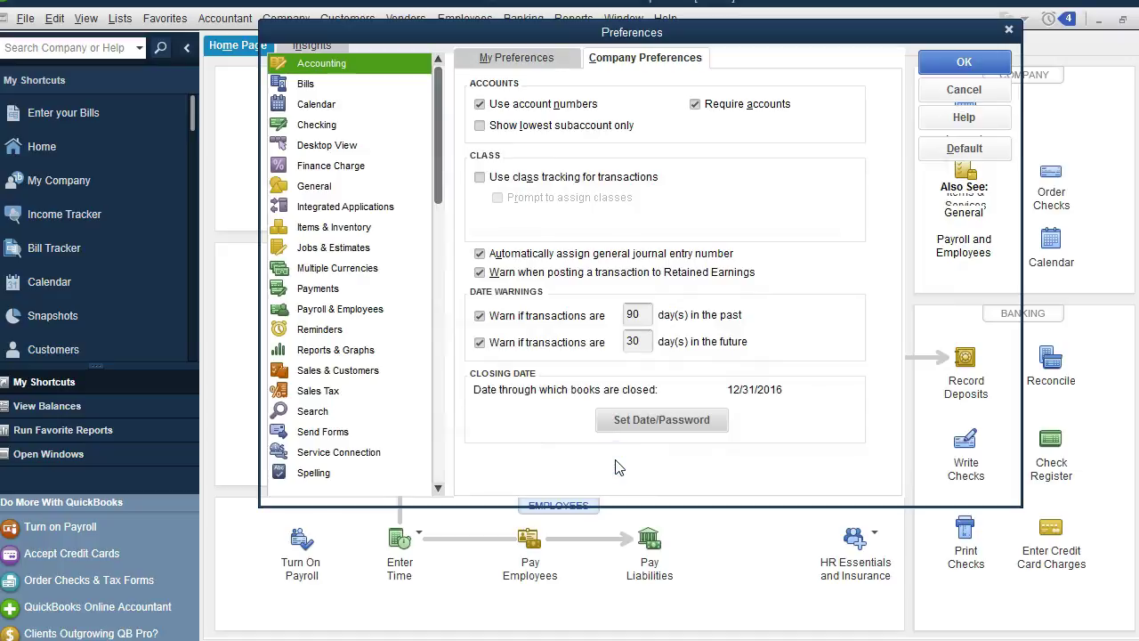